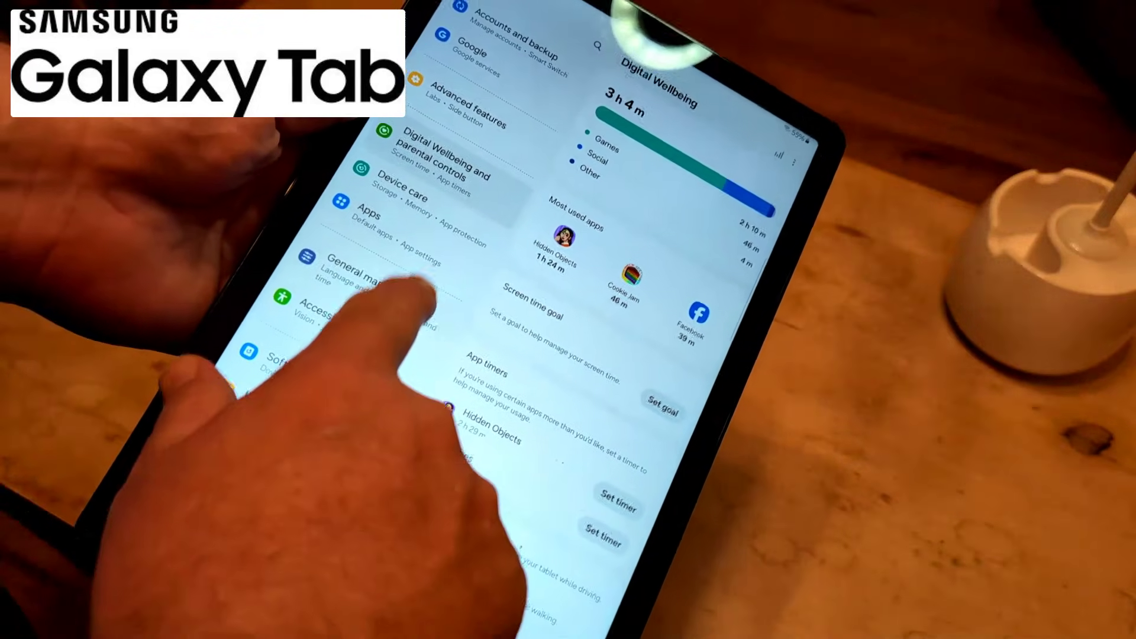
Step: Go to General management, then Date and time, to confirm automatic date and time is on
{"action": "left_click", "coordinate": [418, 282]}
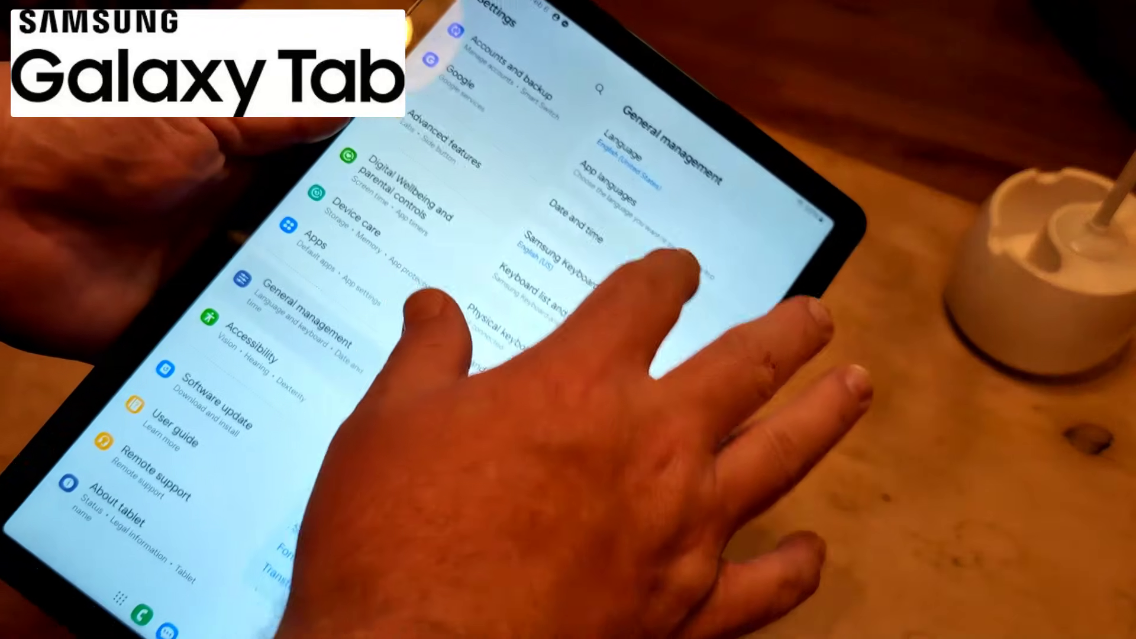
{"action": "left_click", "coordinate": [565, 123]}
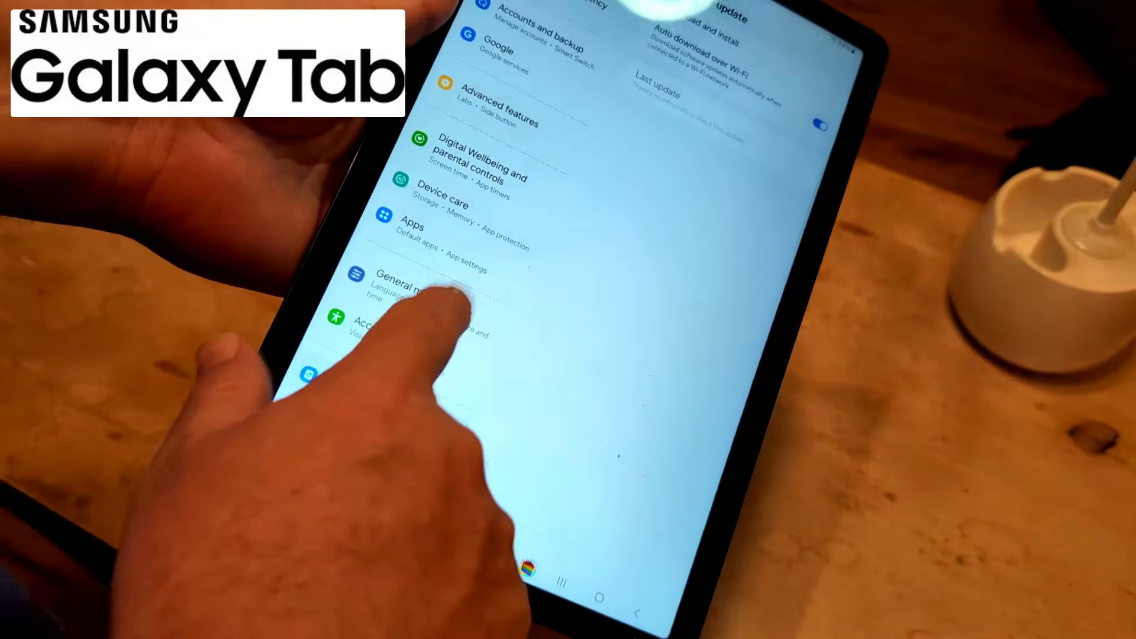
Step: Return to General management in Settings to show the Reset option
{"action": "left_click", "coordinate": [448, 298]}
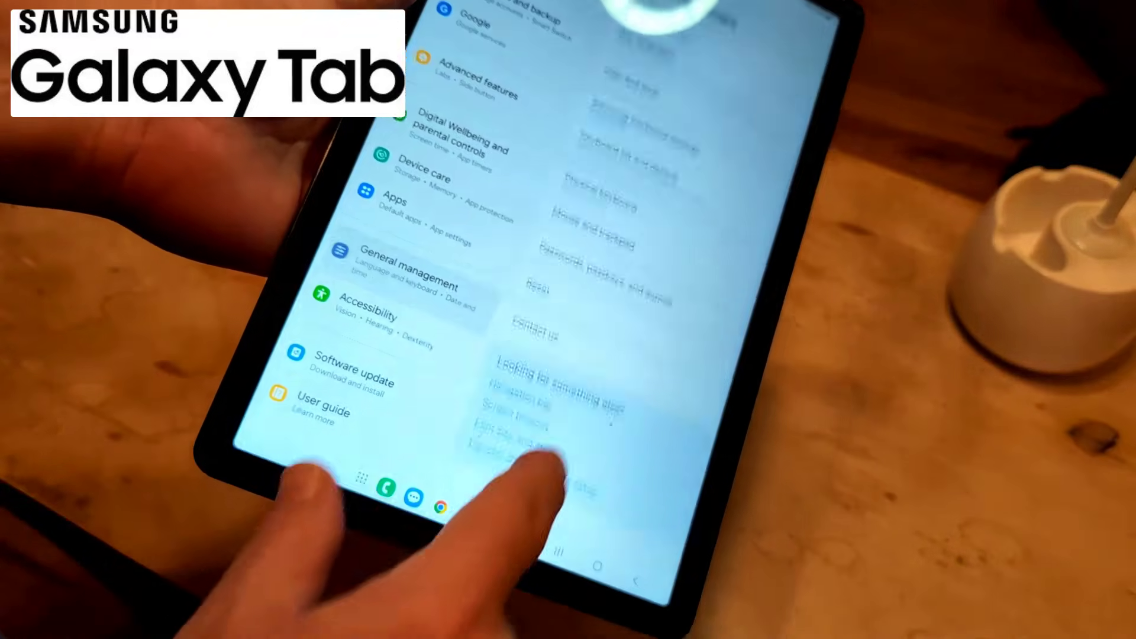